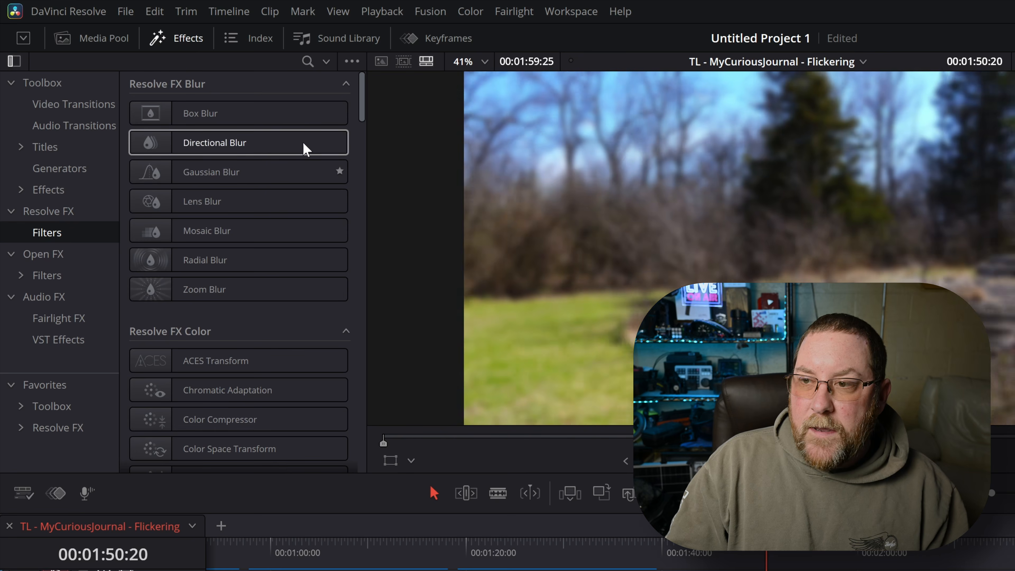
- Search the effects library for "flick" and apply the Resolve FX Deflicker effect to the flicker test 3.mp4 clip at 00:01:50:20
{"action": "left_click", "coordinate": [307, 62]}
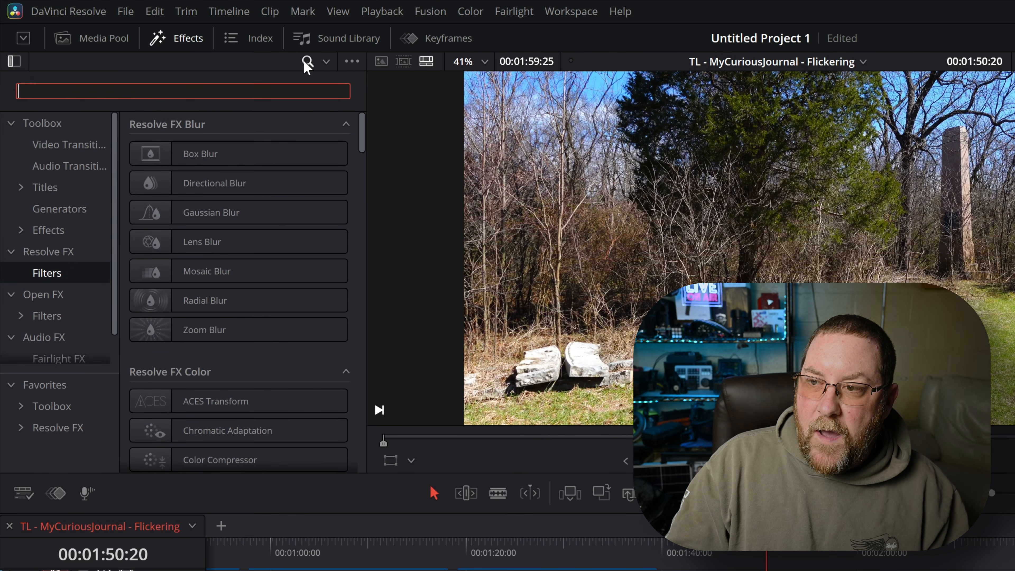
{"action": "type", "text": "flick"}
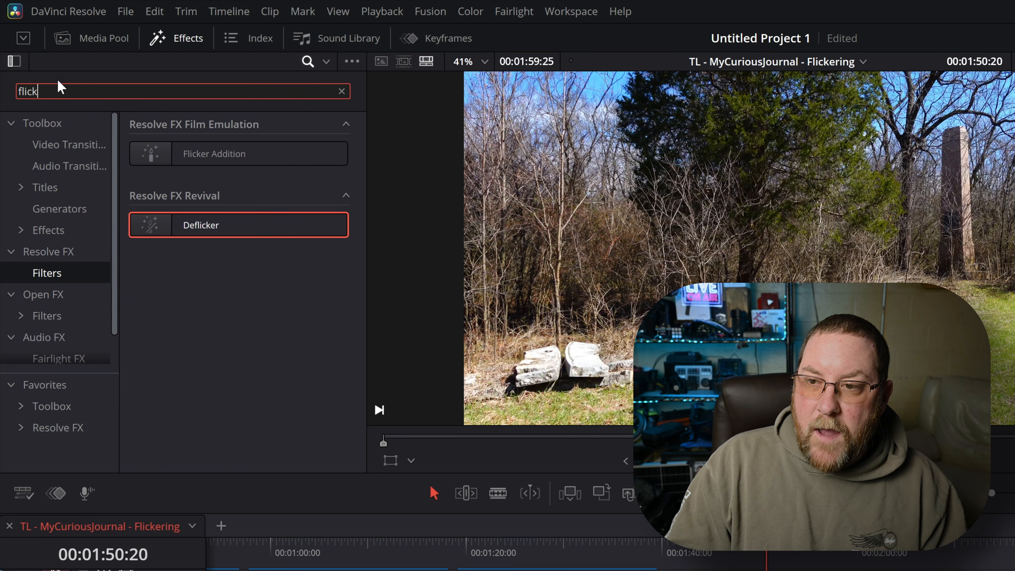
{"action": "left_click", "coordinate": [42, 123]}
{"action": "left_click", "coordinate": [46, 145]}
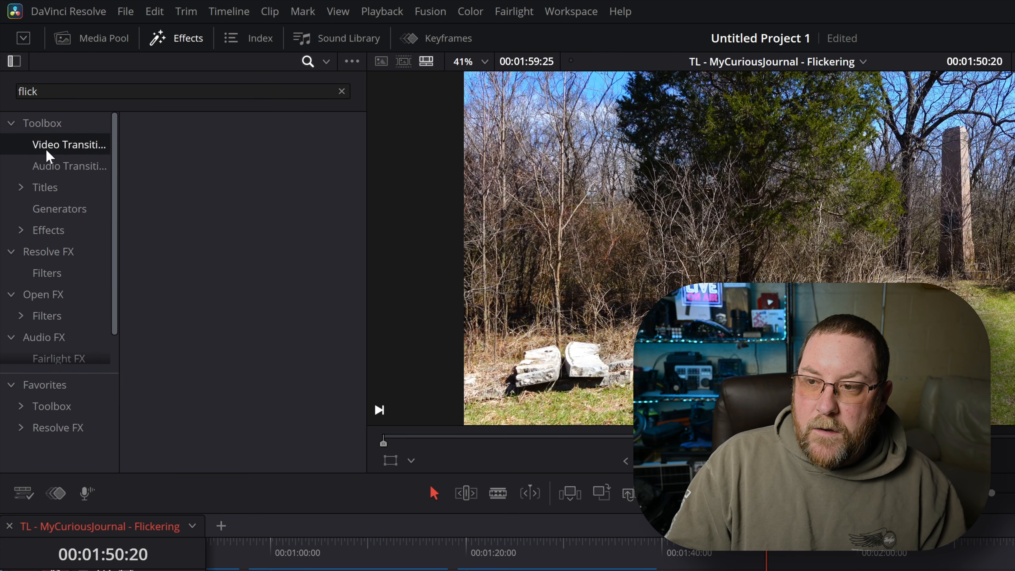
{"action": "left_click", "coordinate": [57, 166]}
{"action": "left_click", "coordinate": [48, 124]}
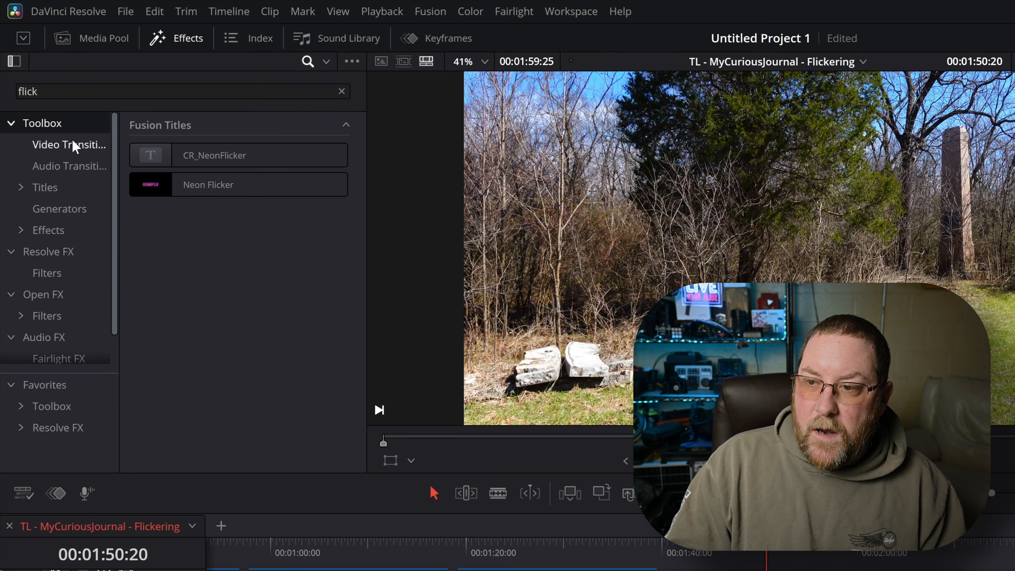
{"action": "left_click", "coordinate": [50, 209]}
{"action": "left_click", "coordinate": [46, 230]}
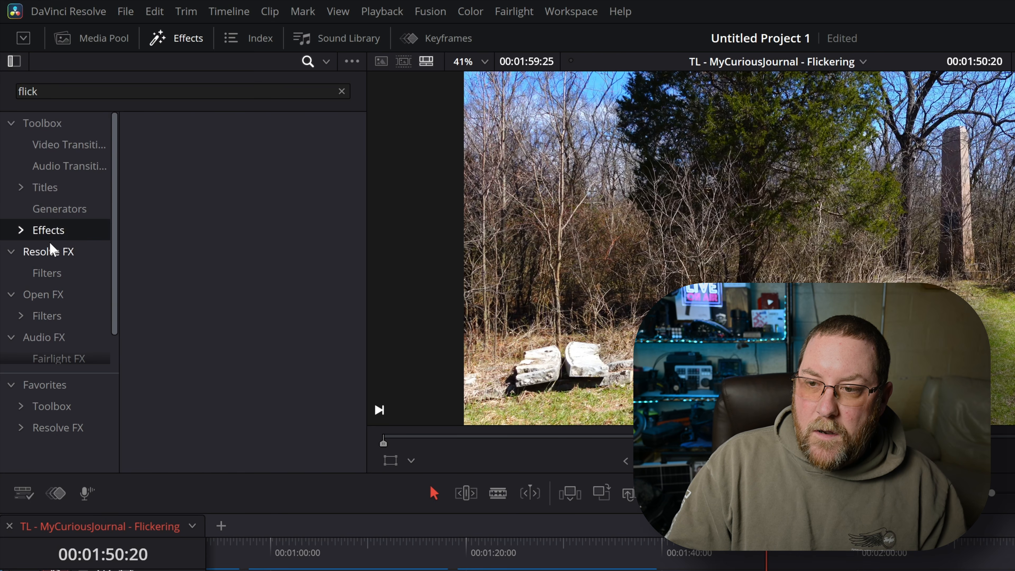
{"action": "left_click", "coordinate": [53, 251]}
{"action": "left_click_drag", "start_coordinate": [193, 233], "coordinate": [529, 446]}
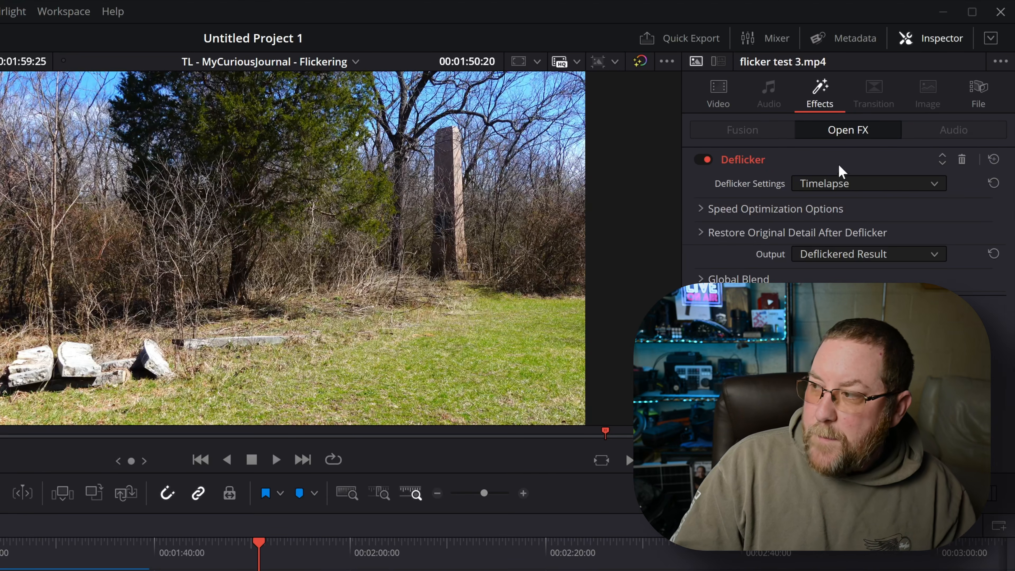
- Examine the Deflicker effect's settings on the clip, including its Speed Optimization Options
{"action": "left_click", "coordinate": [930, 40]}
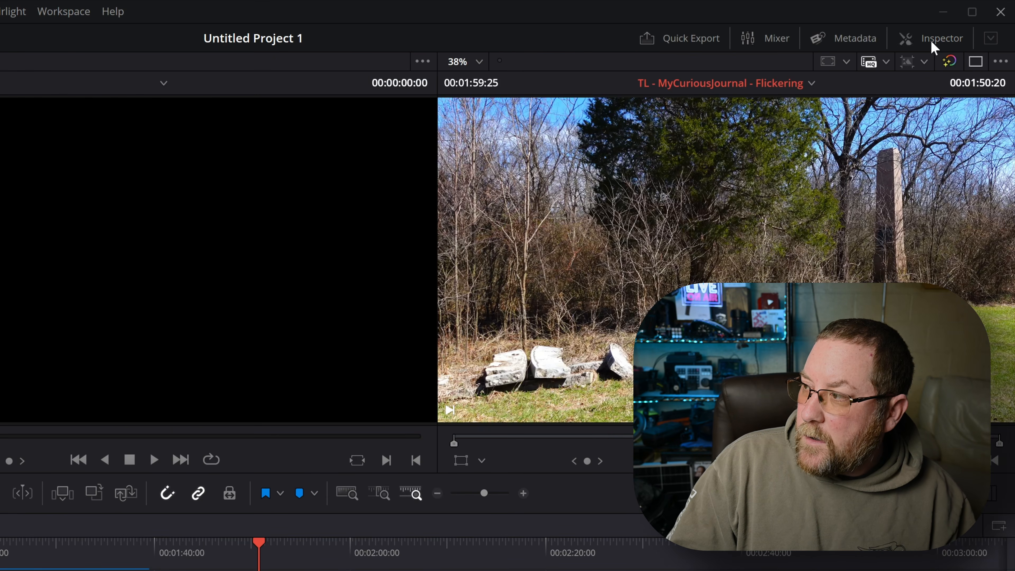
{"action": "left_click", "coordinate": [931, 40]}
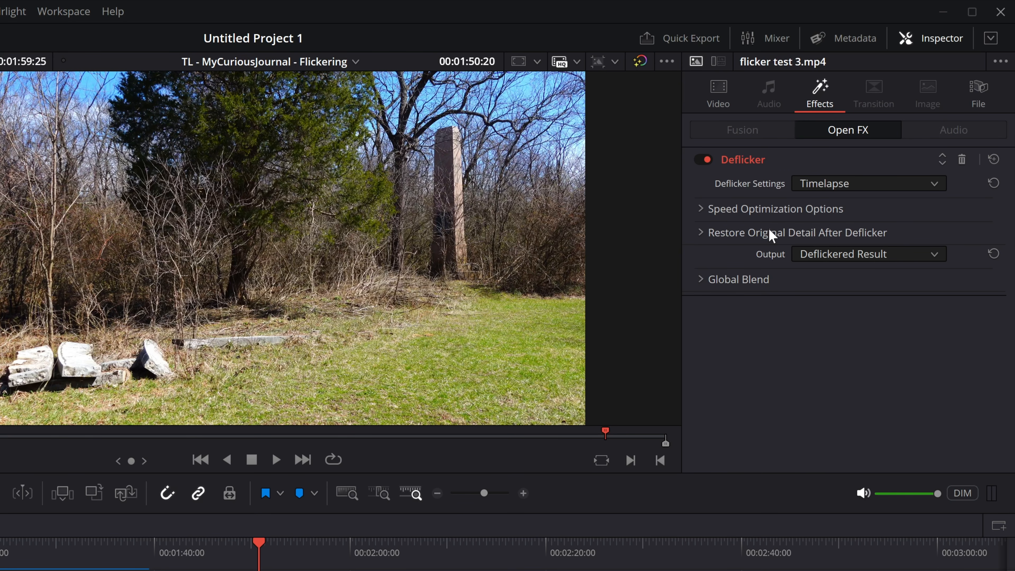
{"action": "left_click", "coordinate": [702, 211]}
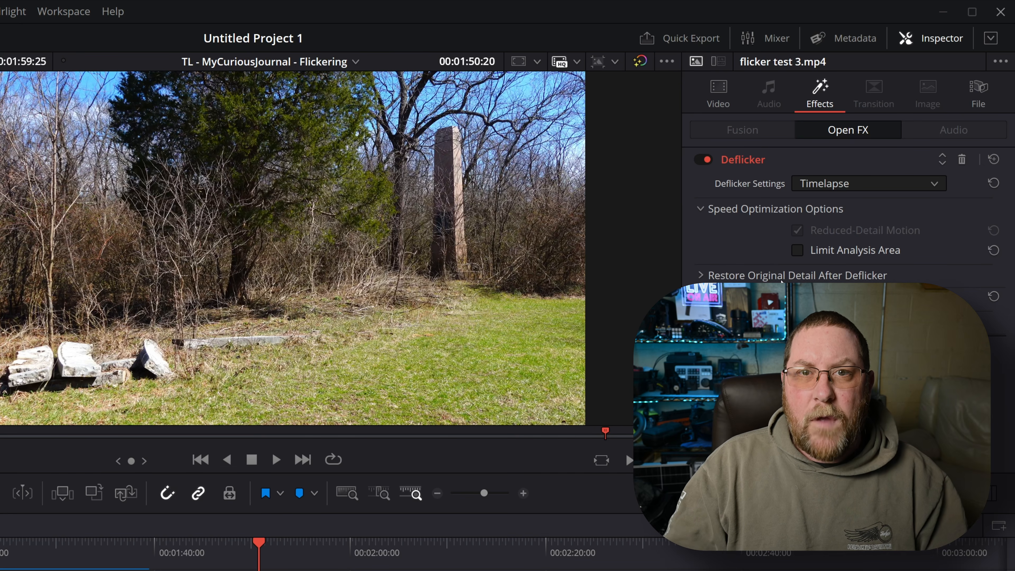
{"action": "left_click", "coordinate": [699, 210]}
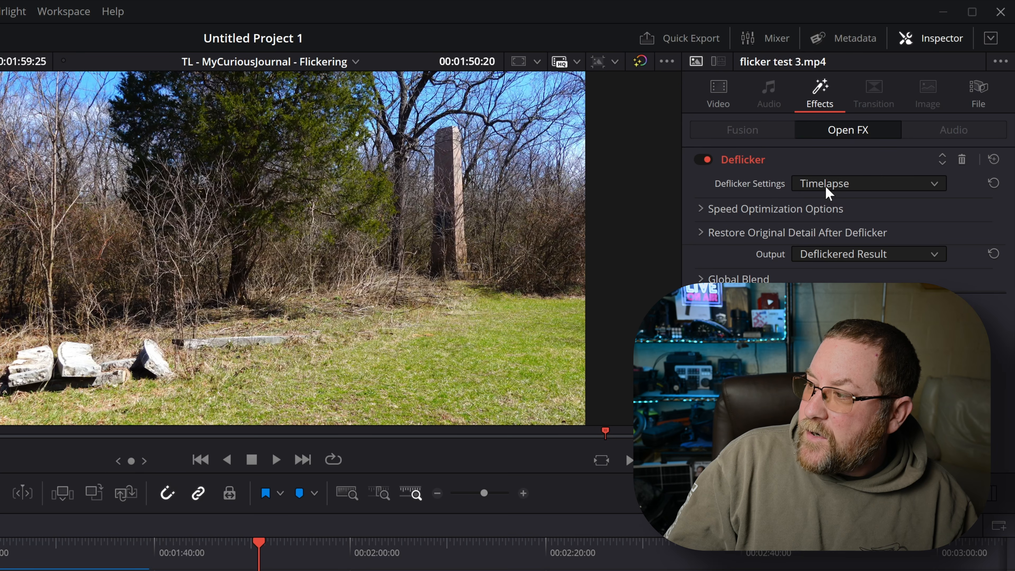
- Review the Deflicker presets and switch the Deflicker Settings from the Timelapse preset to Advanced Controls
{"action": "left_click", "coordinate": [827, 193]}
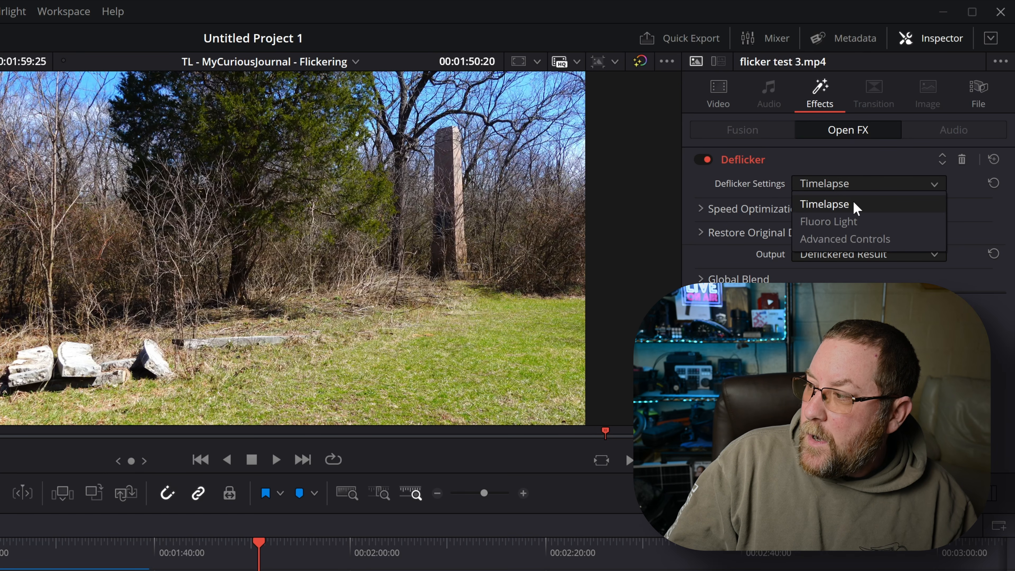
{"action": "left_click", "coordinate": [858, 232]}
{"action": "left_click", "coordinate": [848, 188]}
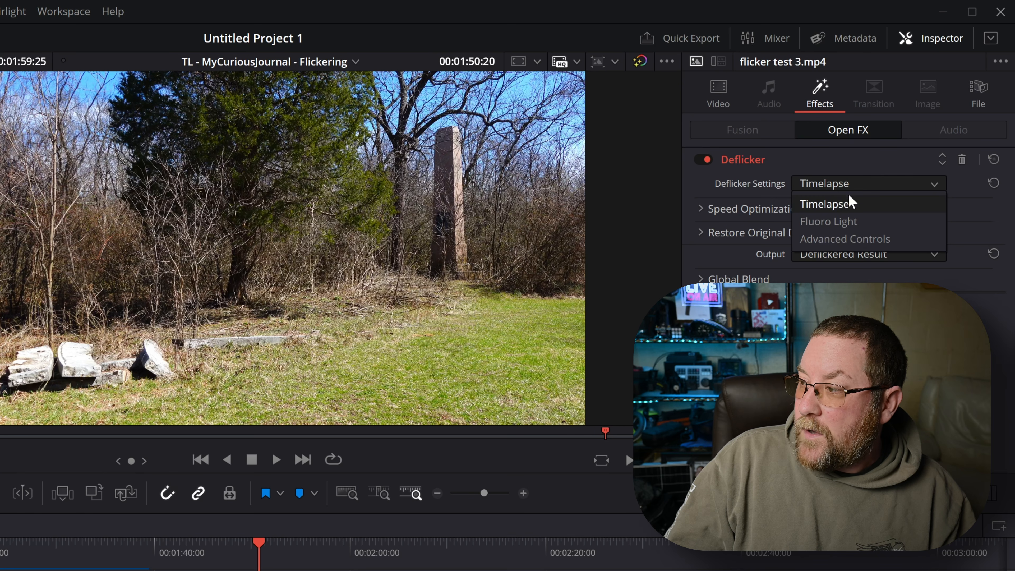
{"action": "left_click", "coordinate": [873, 240]}
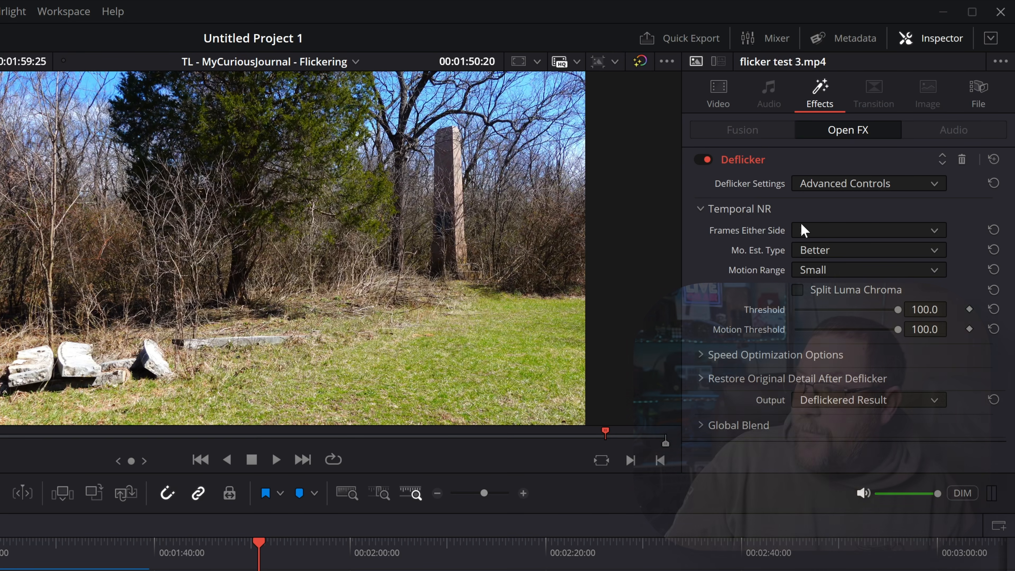
- Set the Deflicker's Temporal NR to 5 frames either side, Better motion estimation and Medium motion range
{"action": "left_click", "coordinate": [835, 233]}
{"action": "left_click", "coordinate": [825, 326]}
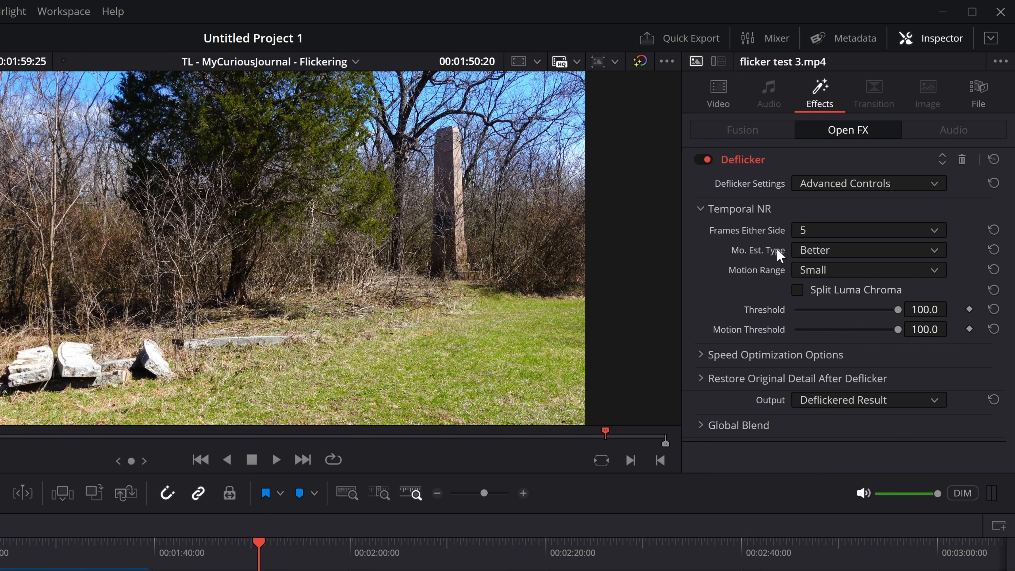
{"action": "left_click", "coordinate": [829, 249]}
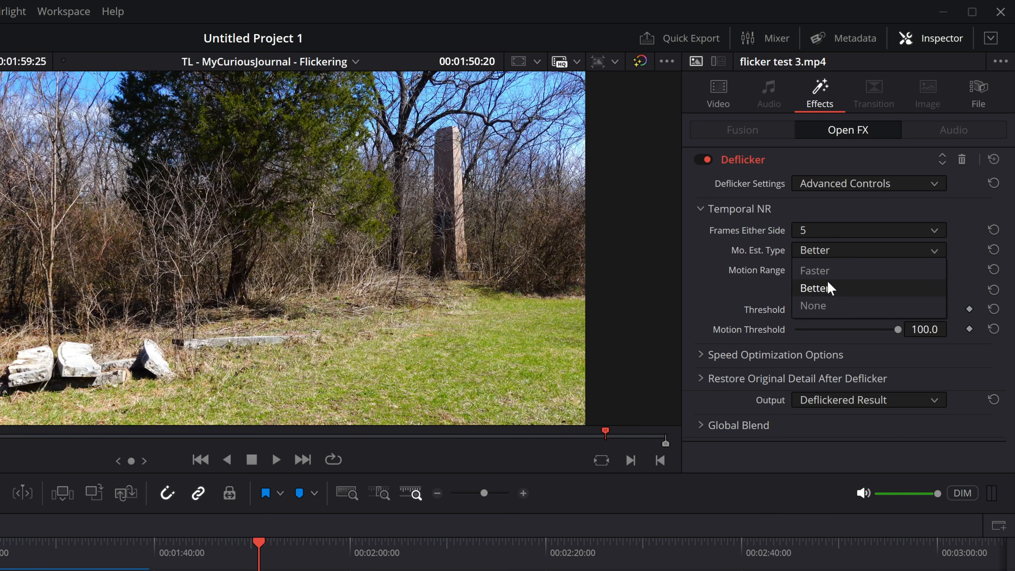
{"action": "left_click", "coordinate": [823, 292]}
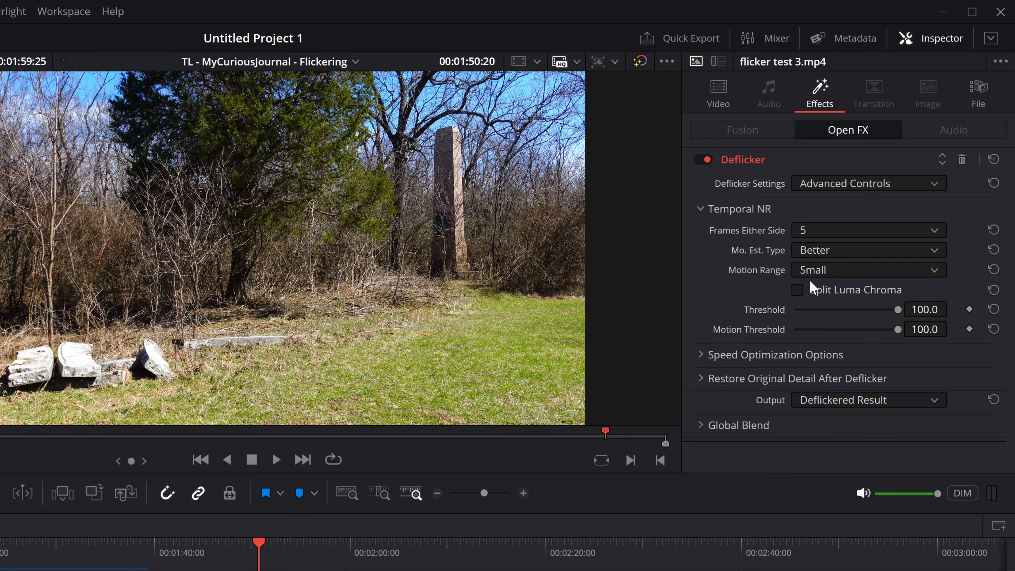
{"action": "left_click", "coordinate": [826, 269]}
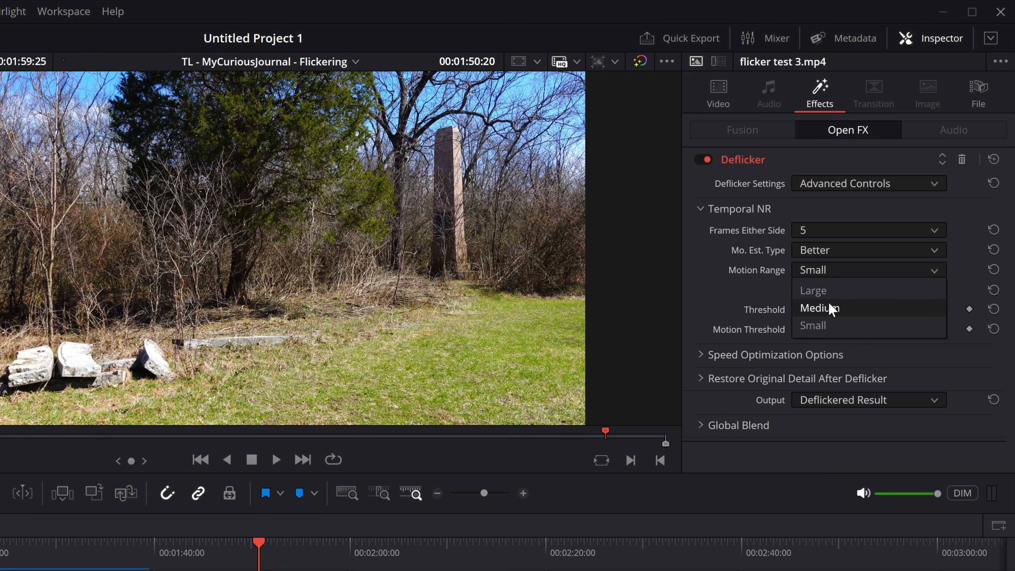
{"action": "left_click", "coordinate": [831, 308]}
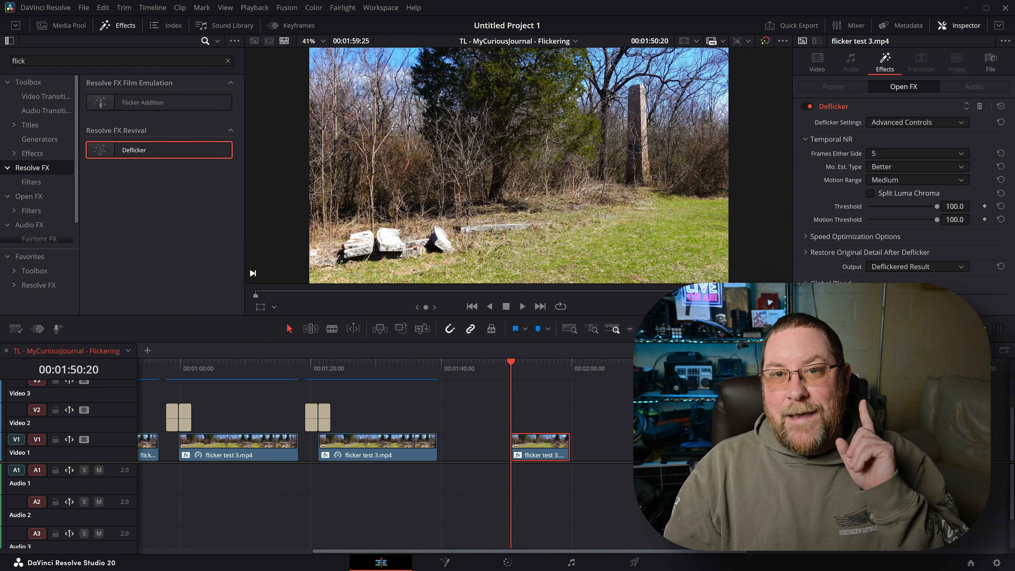
- Add a second Deflicker to the same clip, switch it to Advanced Controls and adjust its Frames Either Side value
{"action": "left_click_drag", "start_coordinate": [129, 148], "coordinate": [529, 445]}
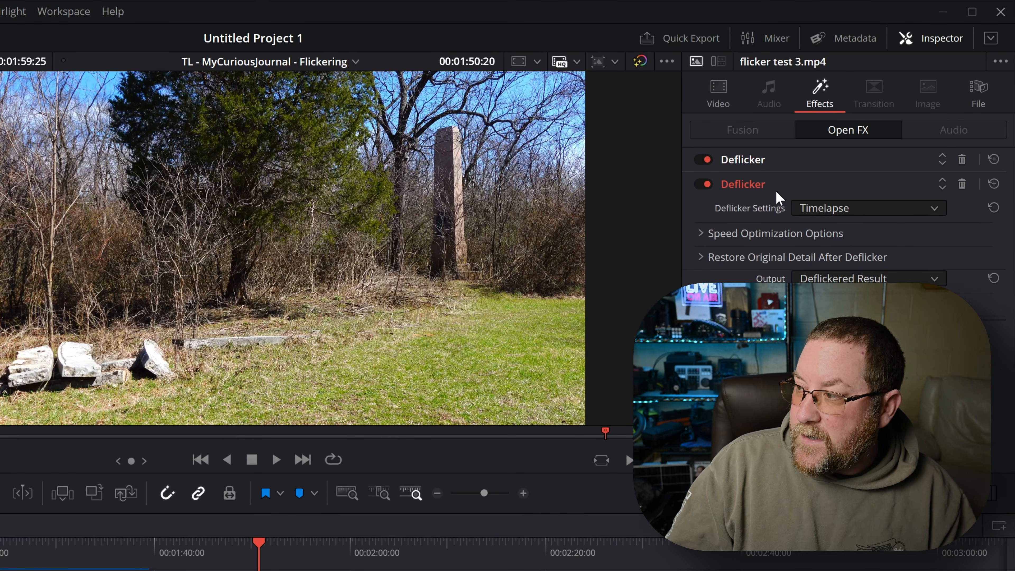
{"action": "left_click", "coordinate": [844, 209]}
{"action": "left_click", "coordinate": [837, 268]}
{"action": "left_click", "coordinate": [825, 252]}
{"action": "left_click", "coordinate": [820, 346]}
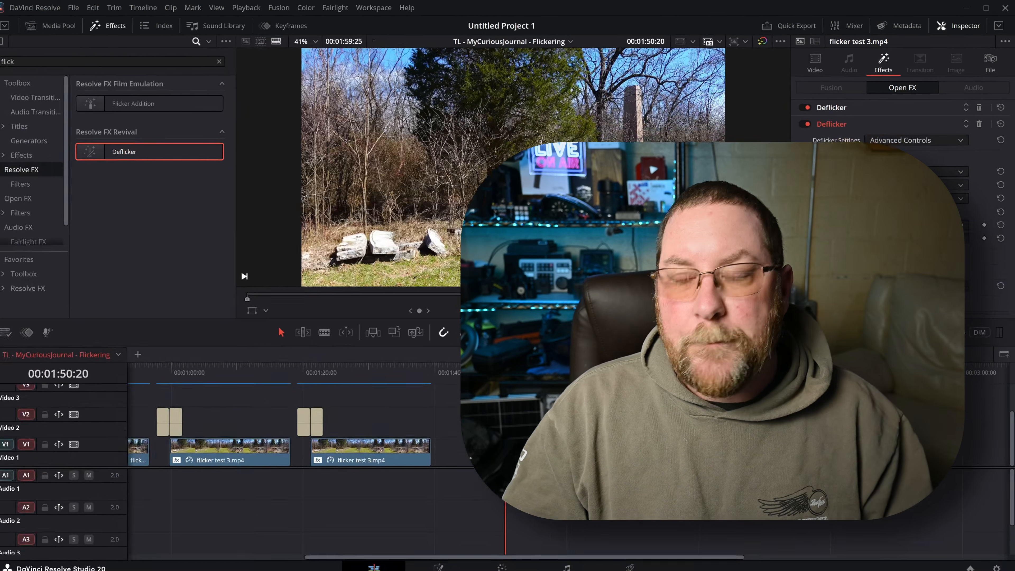
- Play back part of the deflickered clip to check its playback, and return the playhead to the clip's start
{"action": "key", "text": "space"}
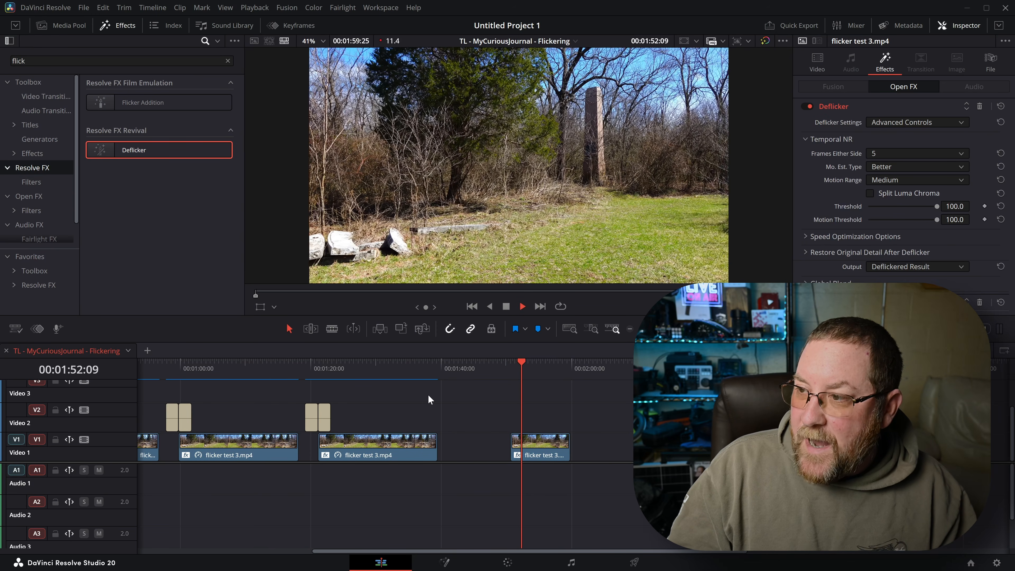
{"action": "key", "text": "space"}
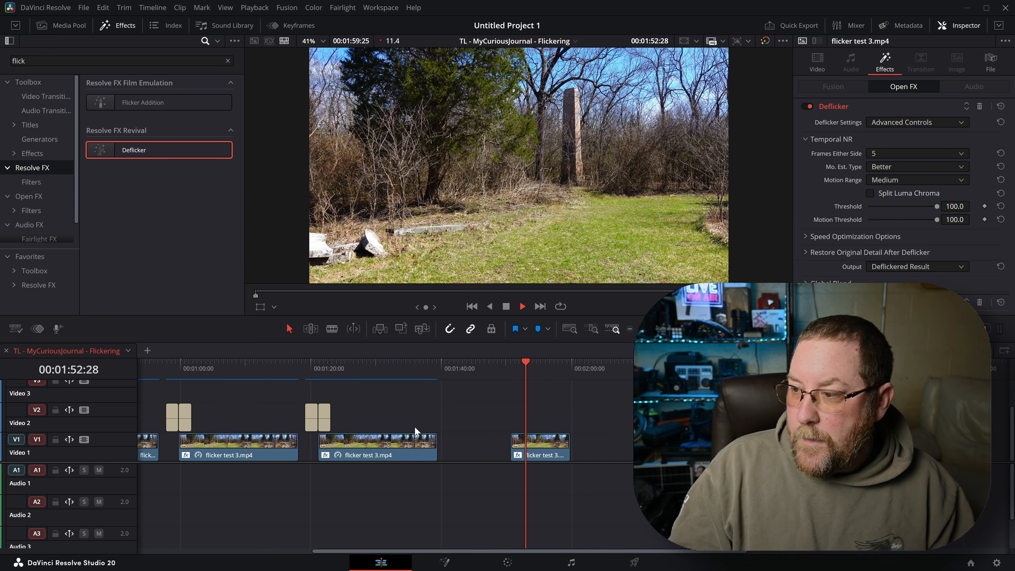
{"action": "left_click", "coordinate": [516, 360]}
- Enable OFX filter render caching for both Deflicker effects on the clip and play back the cached result
{"action": "right_click", "coordinate": [528, 445]}
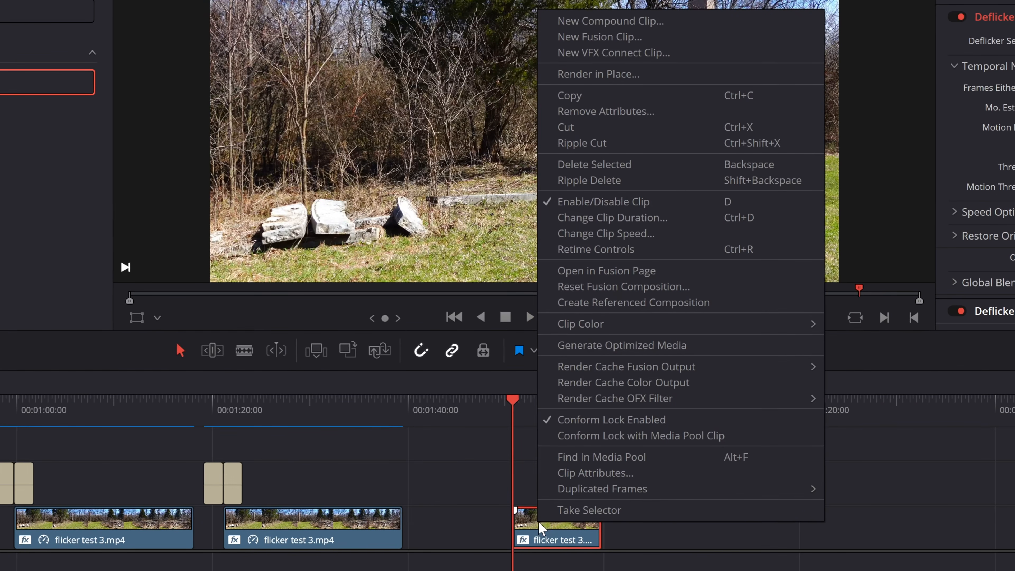
{"action": "mouse_move", "coordinate": [621, 407]}
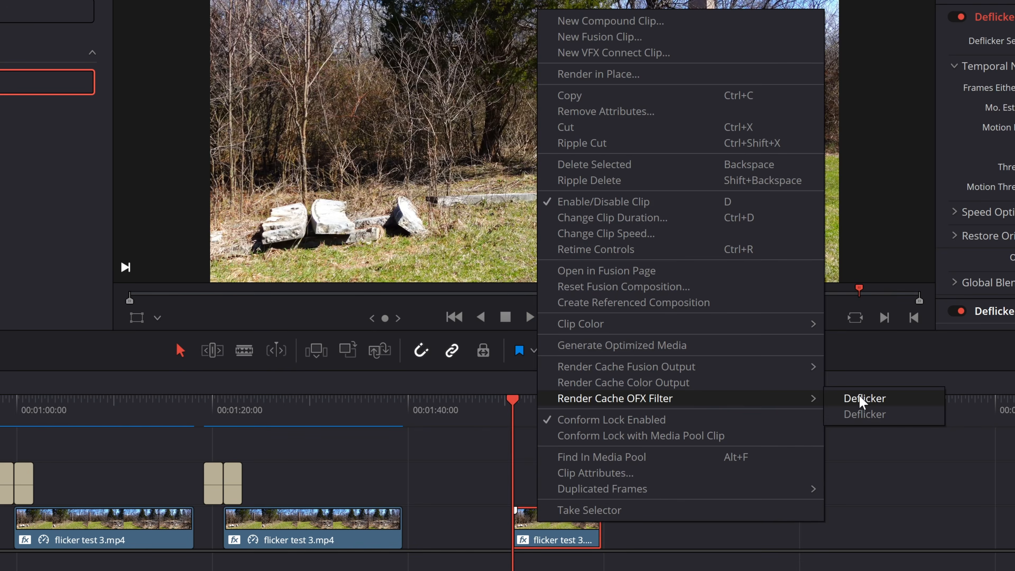
{"action": "left_click", "coordinate": [862, 399]}
{"action": "right_click", "coordinate": [547, 520]}
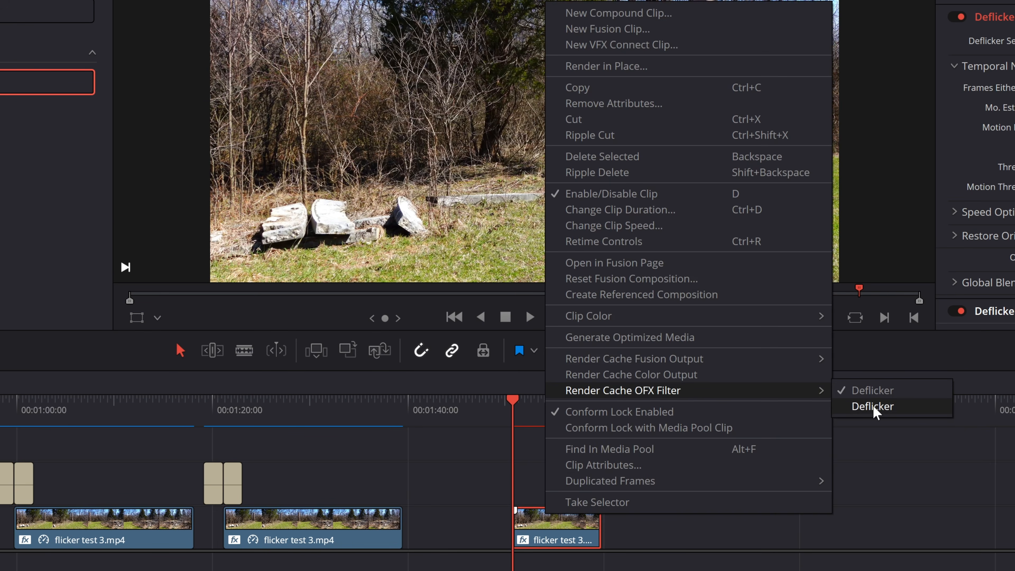
{"action": "left_click", "coordinate": [873, 407]}
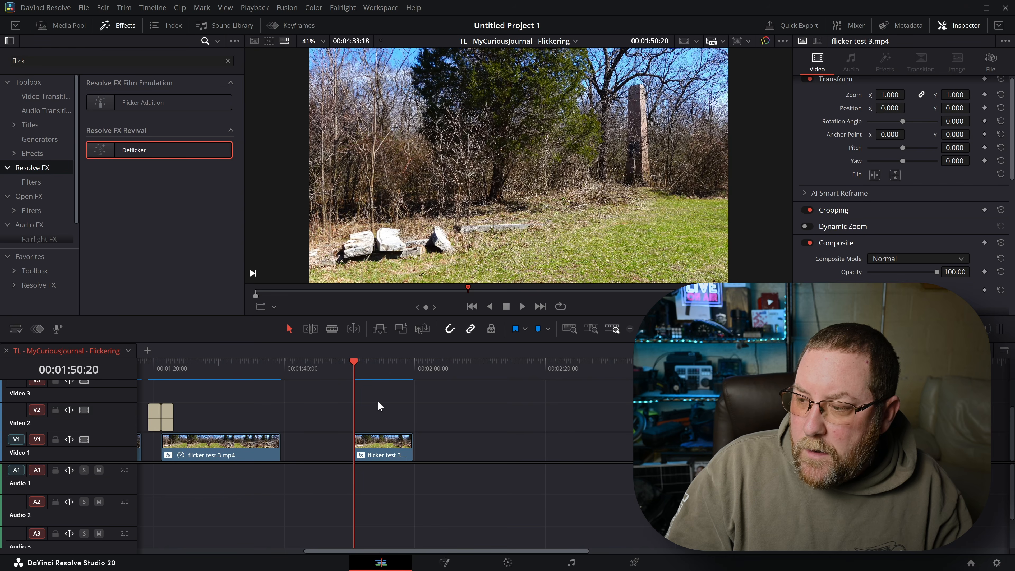
{"action": "key", "text": "space"}
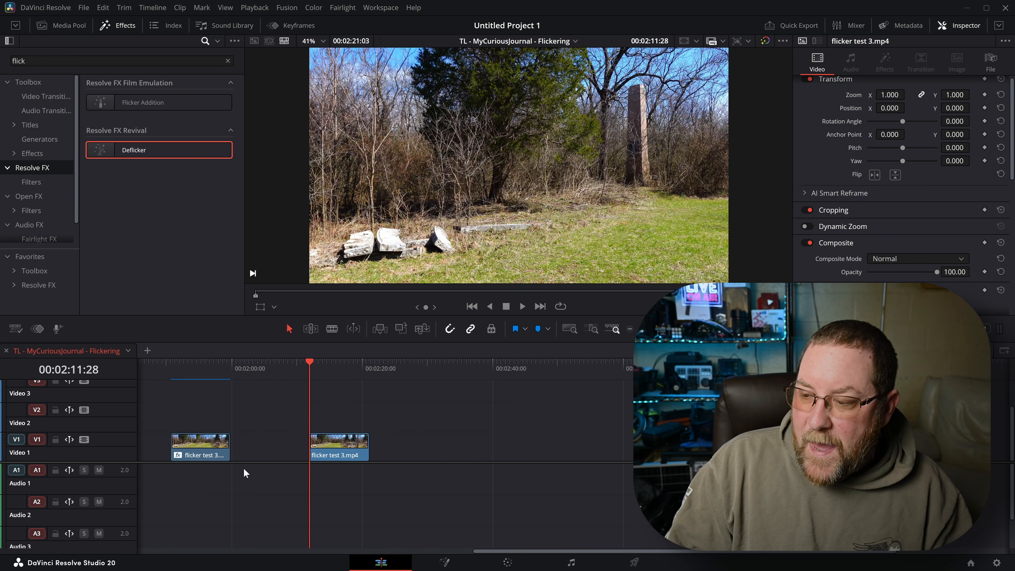
- Try setting the speed of the clip at 00:02:11:28 to 50 without rippling the timeline, and extend the clip's end
{"action": "left_click", "coordinate": [339, 448]}
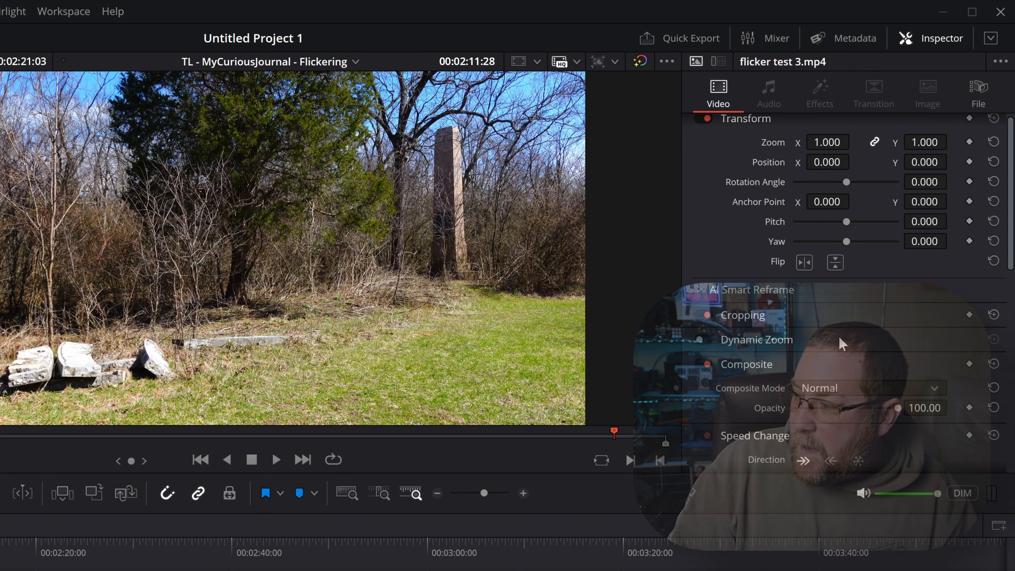
{"action": "scroll", "coordinate": [842, 345], "scroll_direction": "down", "scroll_amount": 3}
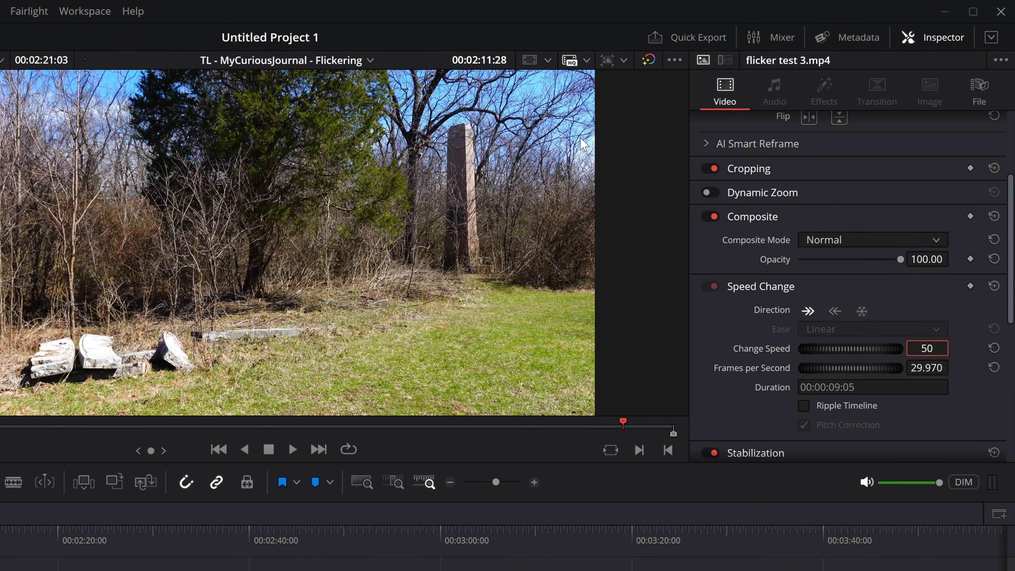
{"action": "key", "text": "Return"}
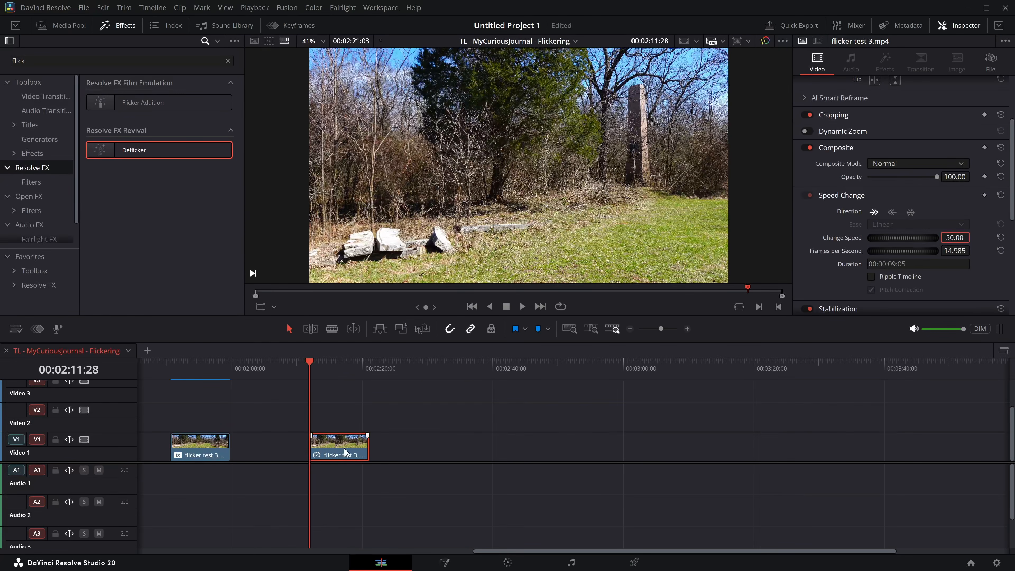
{"action": "left_click_drag", "start_coordinate": [363, 450], "coordinate": [507, 460]}
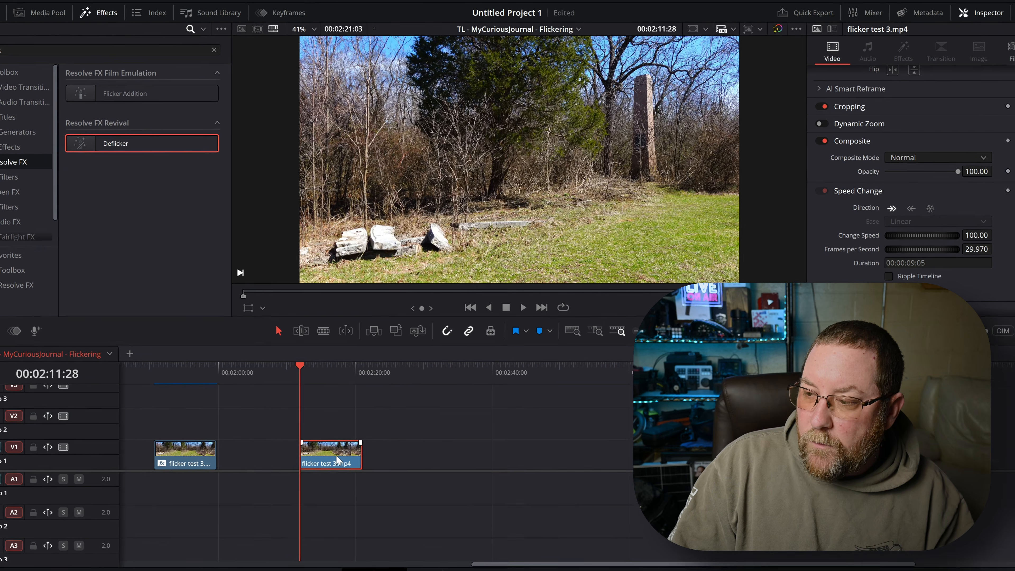
- Change the speed of the clip at 00:02:11:28 to 50% with Ripple Timeline enabled
{"action": "right_click", "coordinate": [340, 454]}
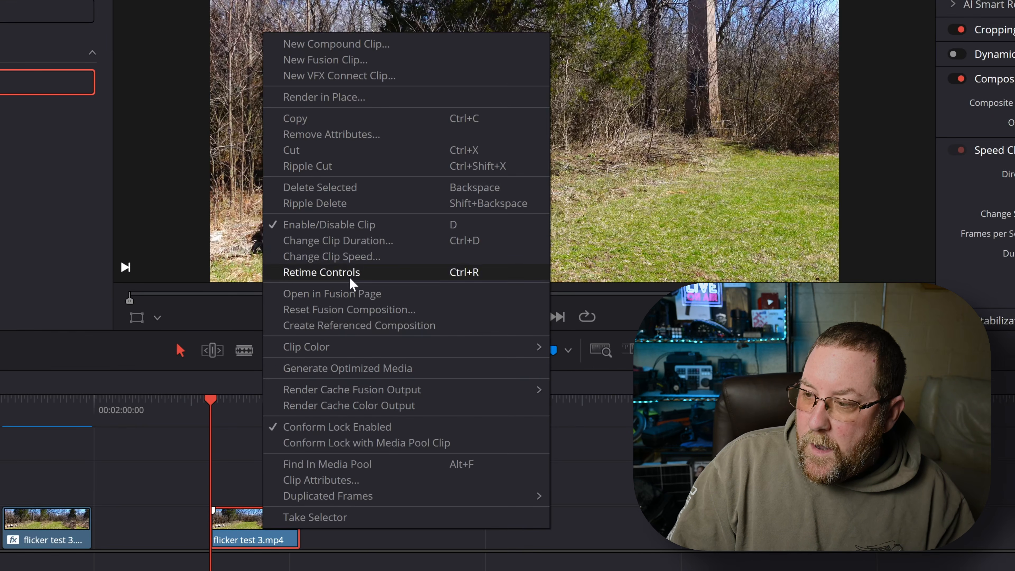
{"action": "left_click", "coordinate": [325, 262]}
{"action": "left_click", "coordinate": [217, 307]}
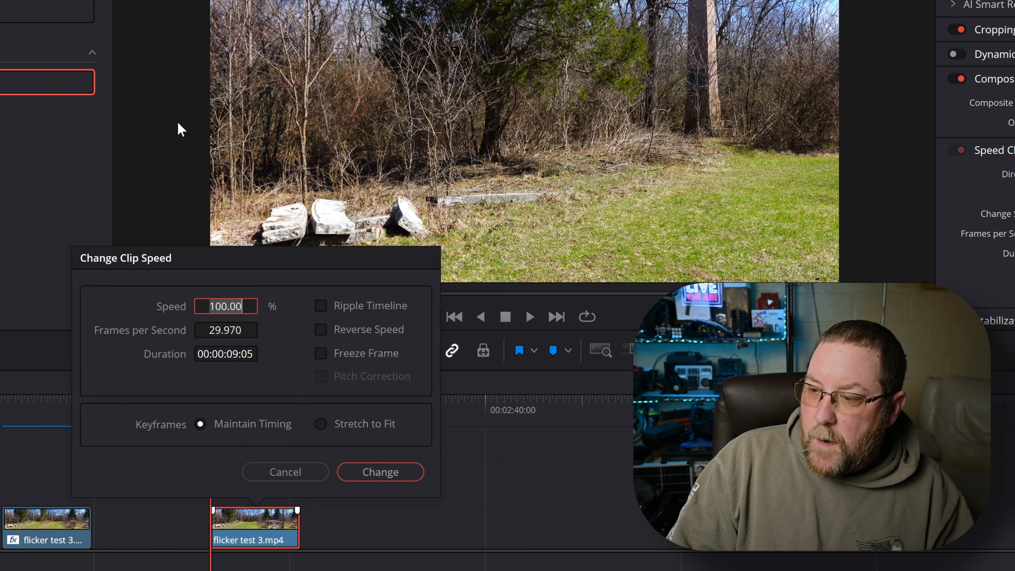
{"action": "type", "text": "50"}
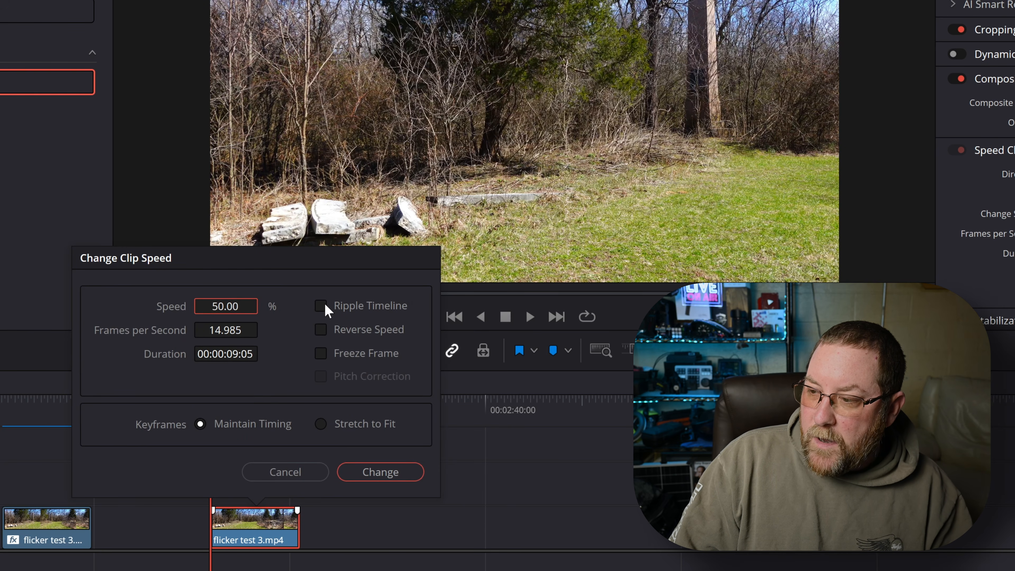
{"action": "left_click", "coordinate": [374, 475]}
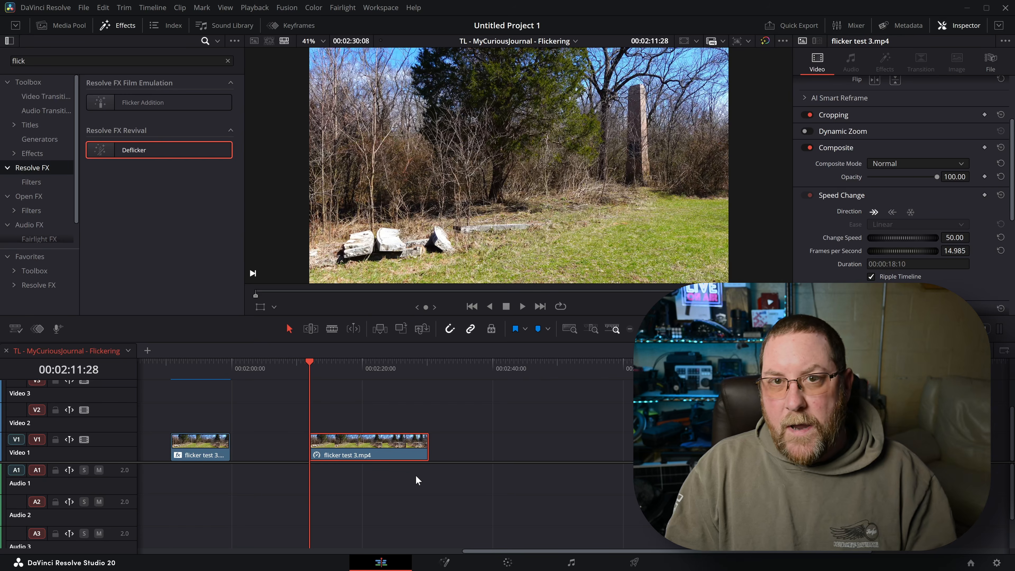
- Play back the half-speed clip from its start at 00:02:11:28 to check its flicker
{"action": "left_click", "coordinate": [381, 402]}
{"action": "key", "text": "space"}
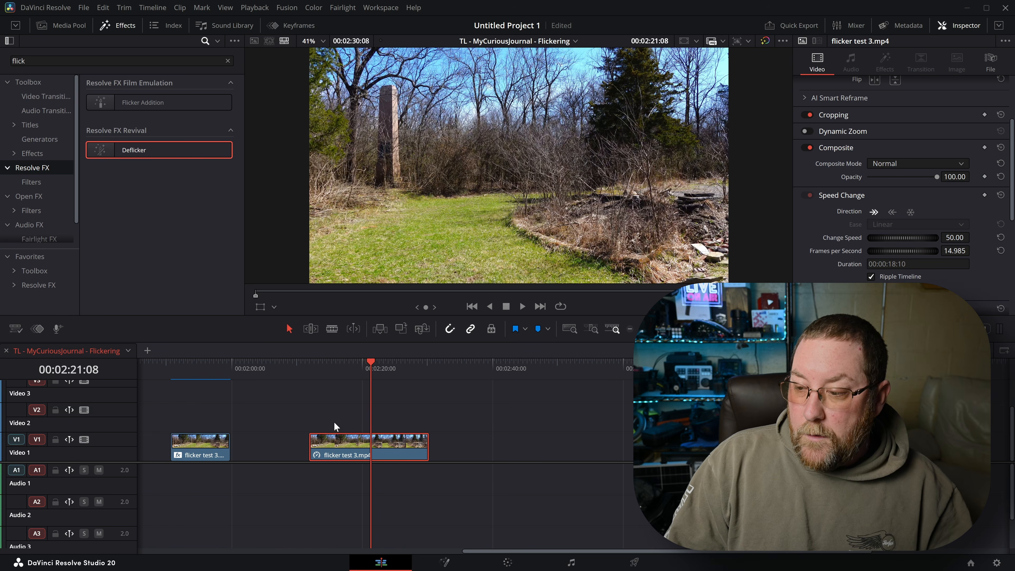
- Paste only the copied Plugins attributes with Maintain Timing onto the half-speed clip, check its Deflicker effects, and return the playhead to its start
{"action": "key", "text": "alt+v"}
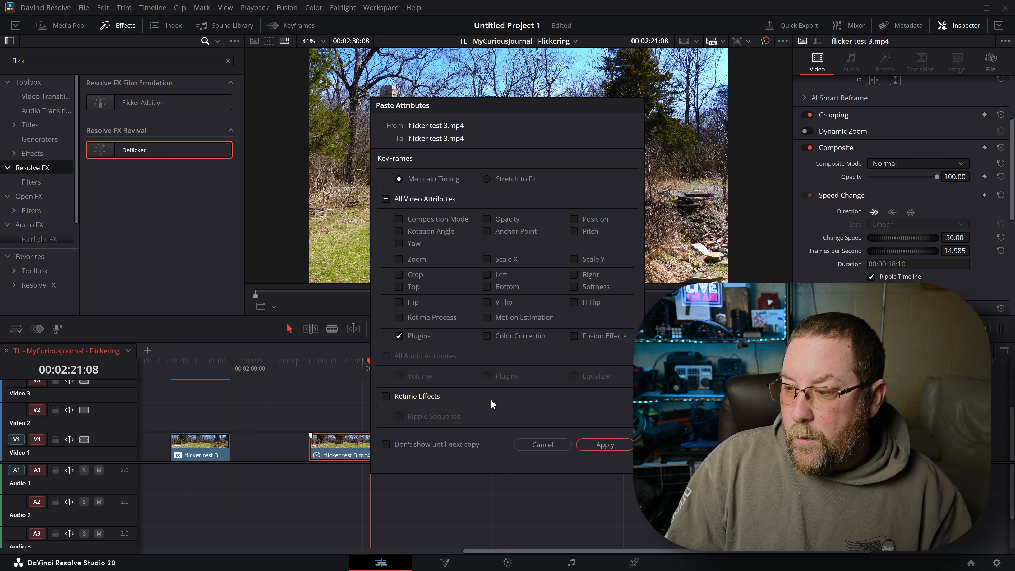
{"action": "left_click", "coordinate": [605, 445]}
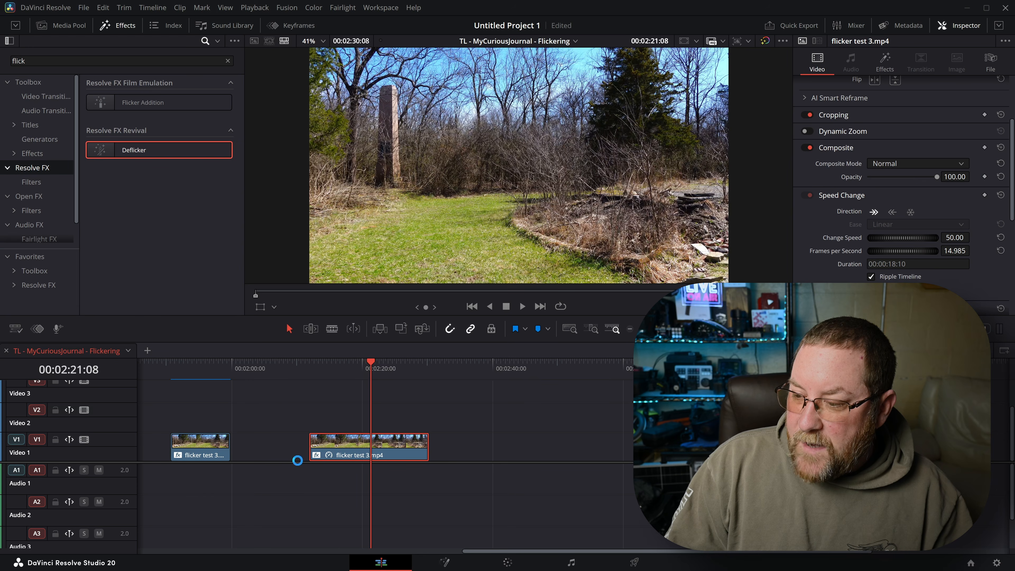
{"action": "left_click", "coordinate": [884, 58]}
{"action": "left_click", "coordinate": [882, 109]}
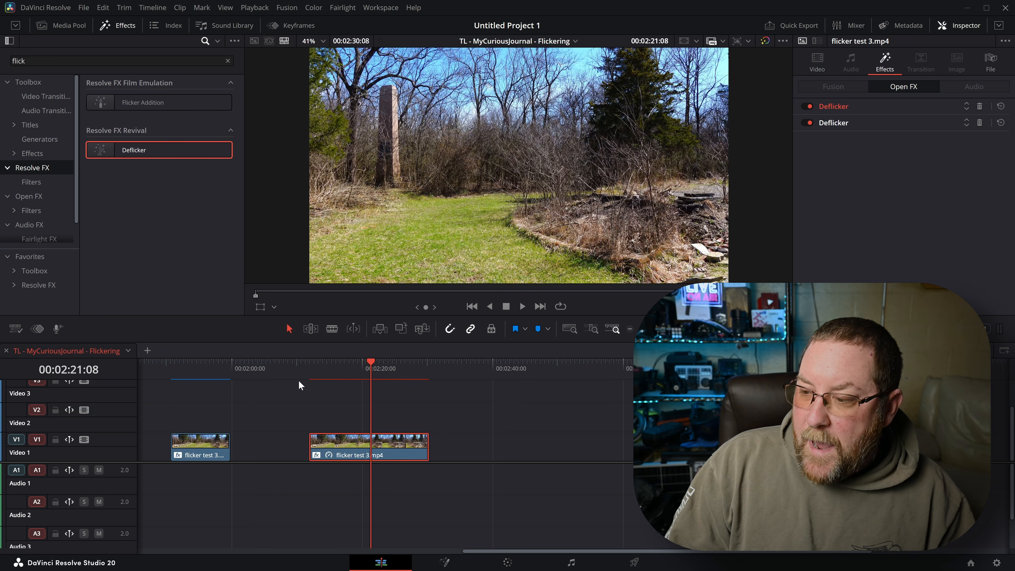
{"action": "left_click", "coordinate": [308, 366]}
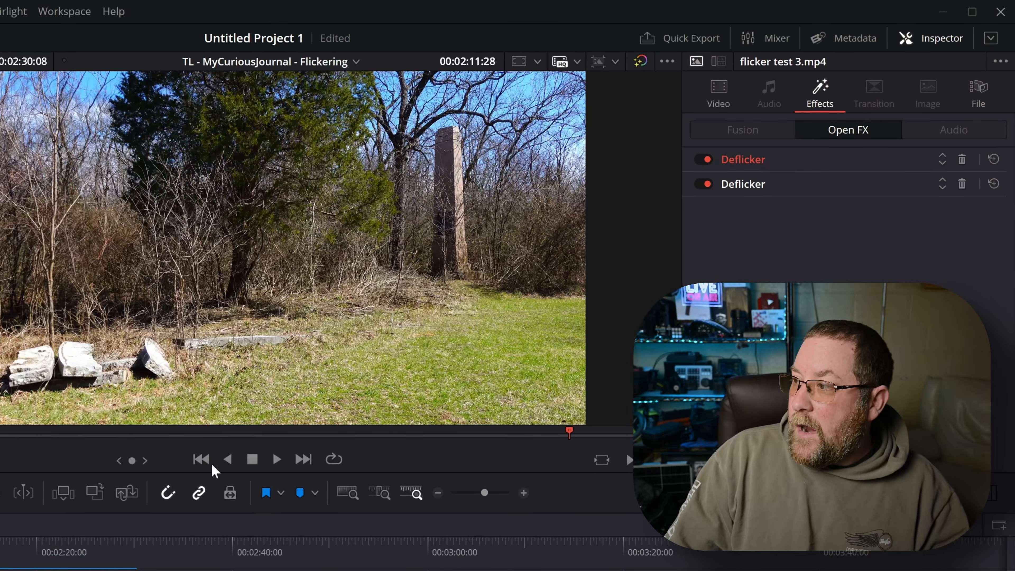
- Set the half-speed clip's retime process to Optical Flow and open the motion estimation options
{"action": "left_click", "coordinate": [795, 77]}
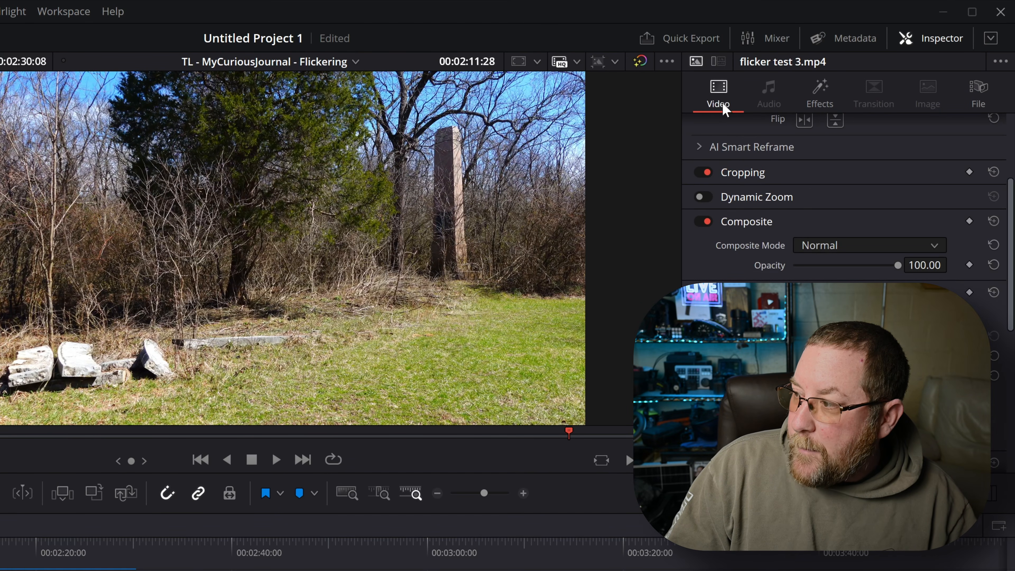
{"action": "scroll", "coordinate": [736, 170], "scroll_direction": "down", "scroll_amount": 10}
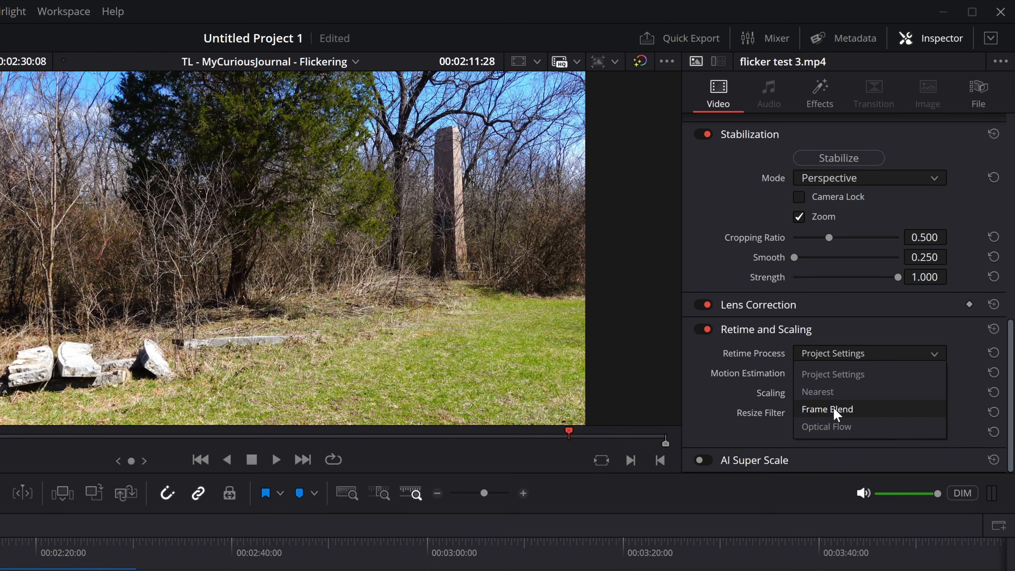
{"action": "left_click", "coordinate": [857, 428]}
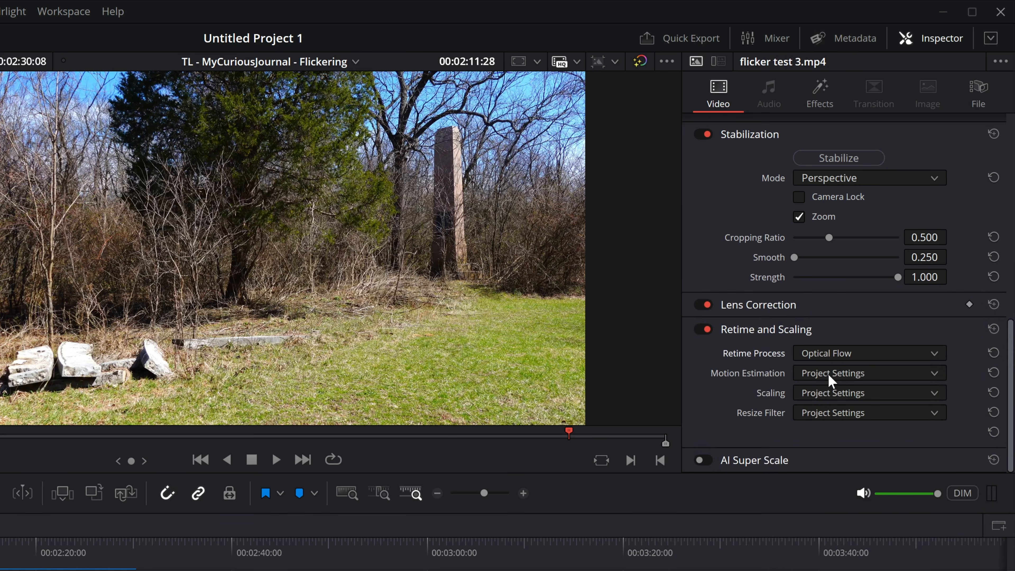
{"action": "left_click", "coordinate": [831, 376]}
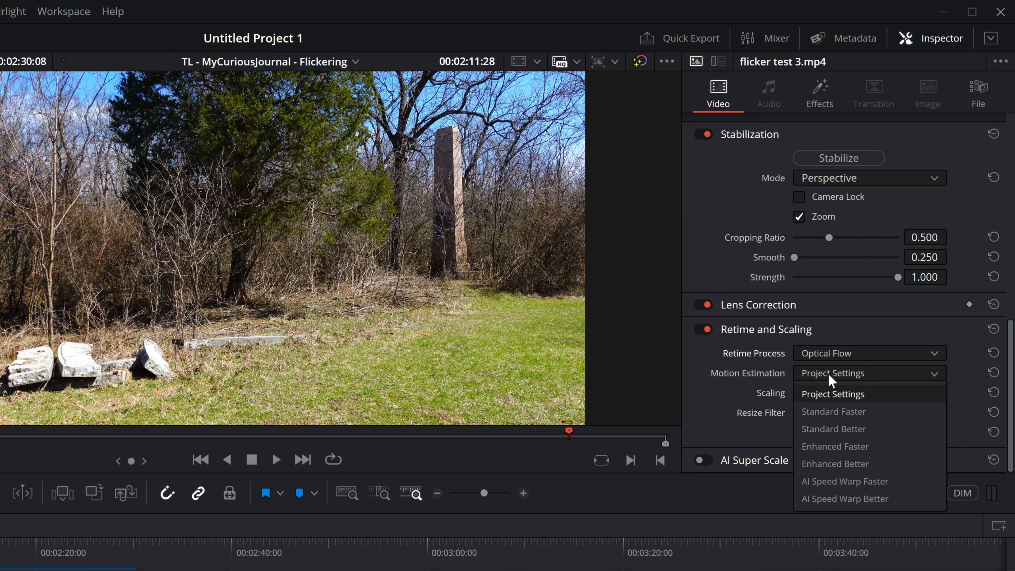